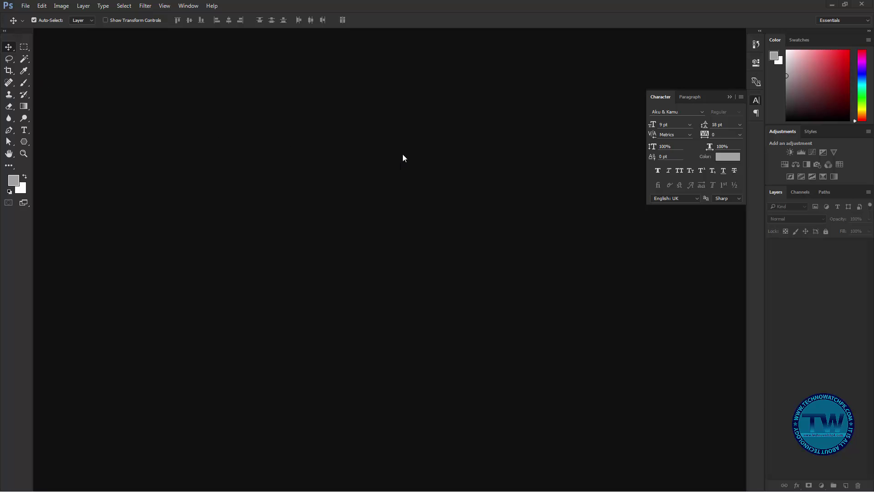
Create a new blank document with the default settings.
left_click(25, 5)
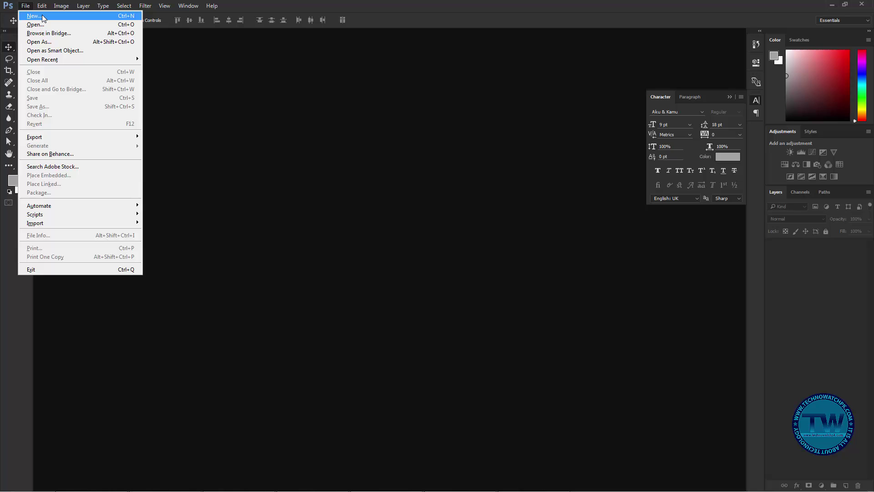
left_click(36, 16)
left_click(477, 159)
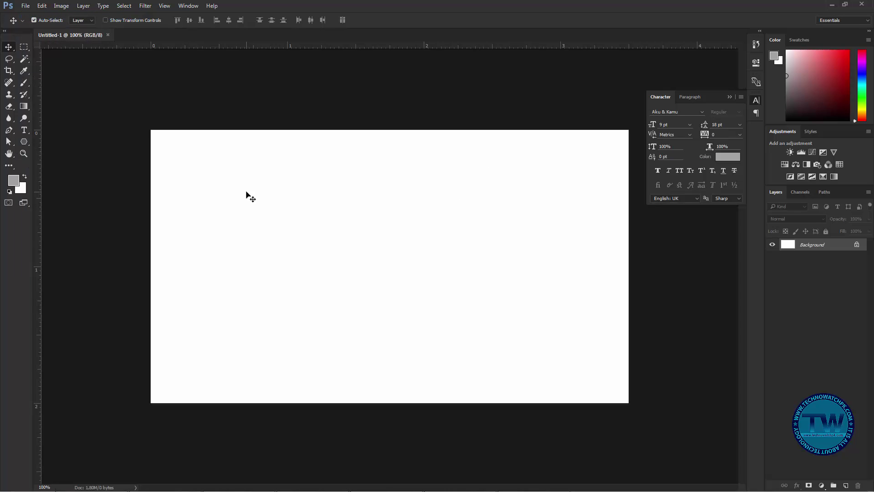
Type 'HI EVERYBODY' near the canvas's top-left and commit the text.
key("t")
left_click(187, 178)
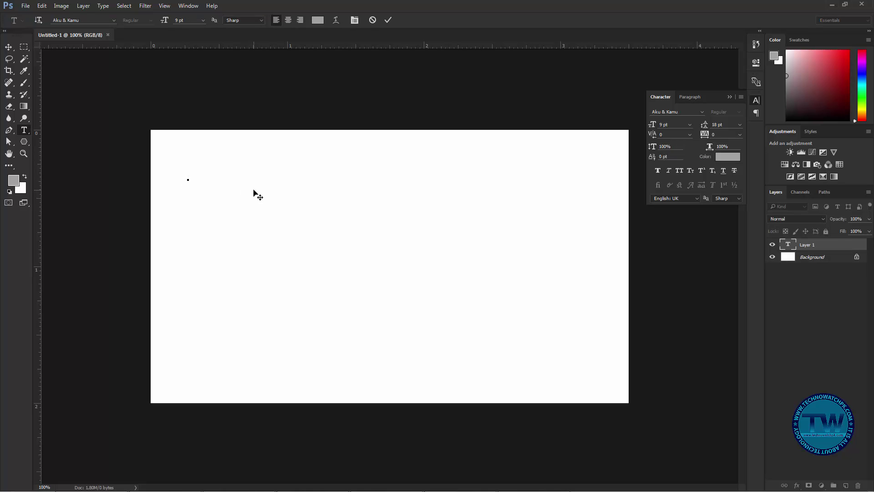
type("HI EVERY")
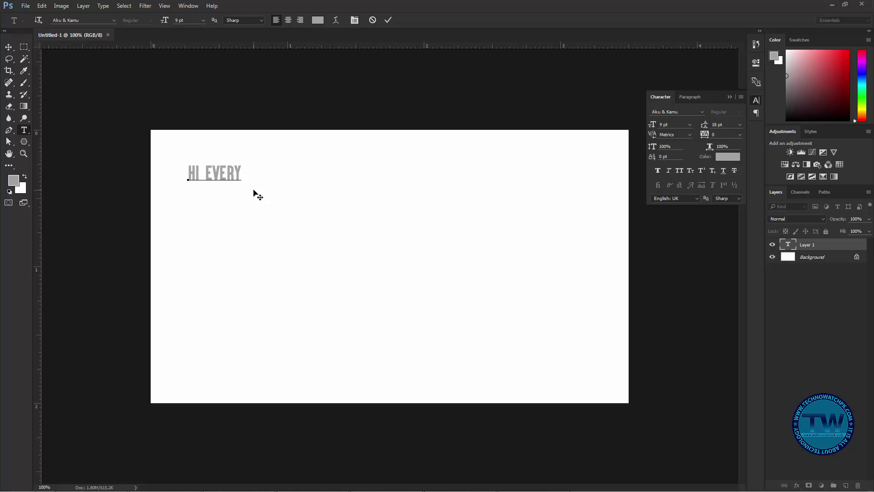
type("BODY")
left_click(8, 47)
Make ten copies of HI EVERYBODY, distribute their vertical centres evenly, and duplicate the column rightward.
left_click_drag(220, 174, 223, 388)
left_click_drag(152, 133, 268, 420)
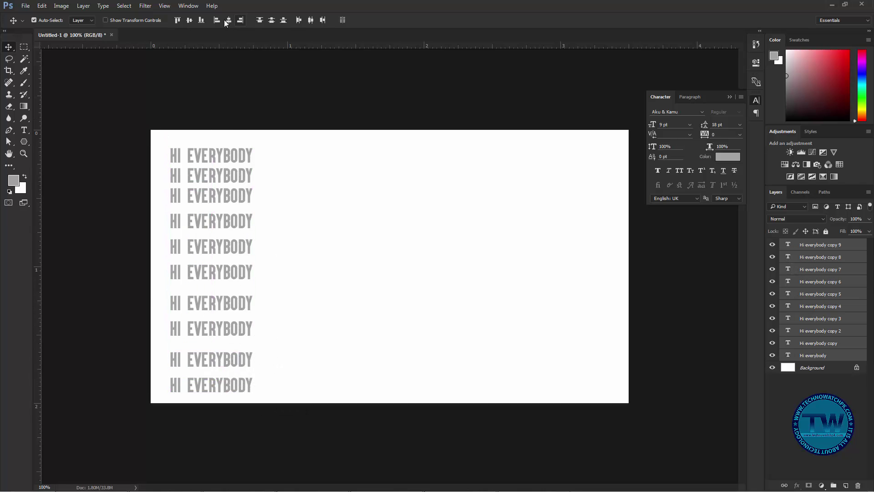
left_click(272, 20)
left_click_drag(160, 131, 260, 400)
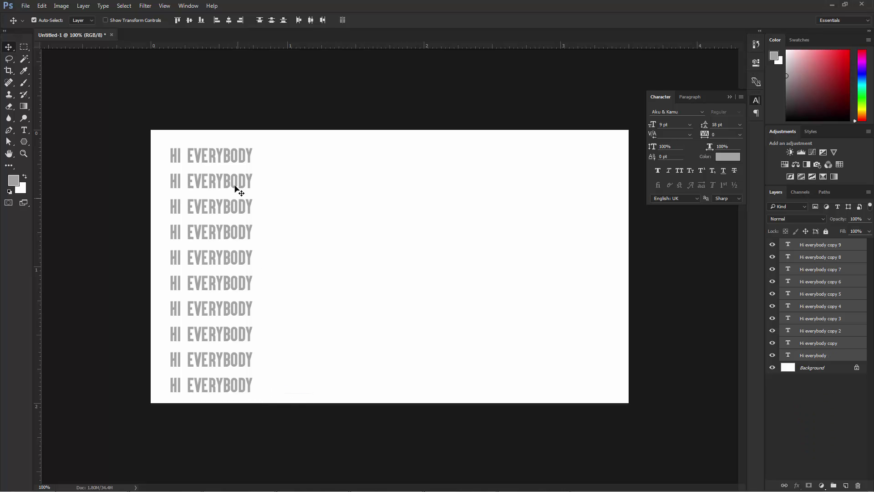
left_click_drag(217, 156, 527, 158)
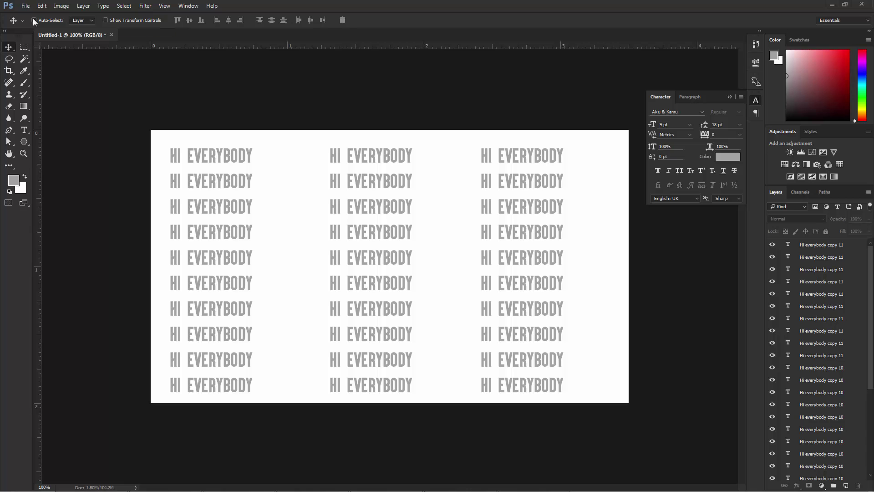
Use Find Layers with the Kind filter to list only type layers.
left_click(124, 5)
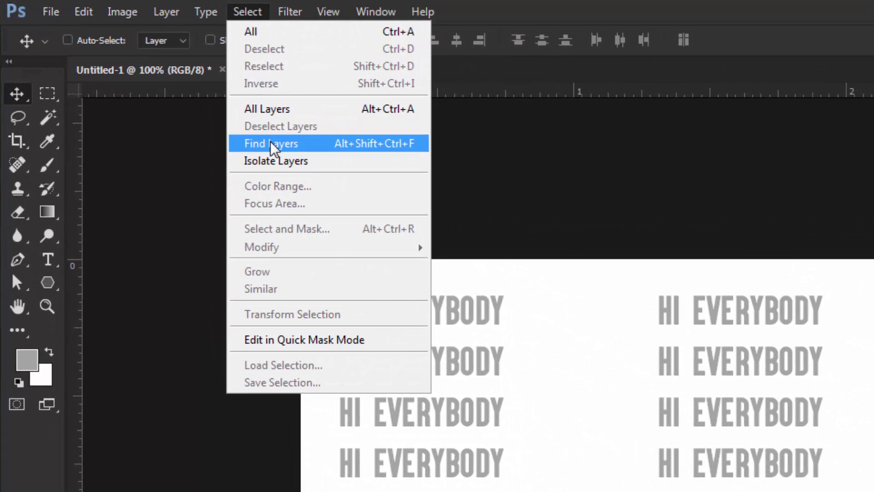
left_click(271, 145)
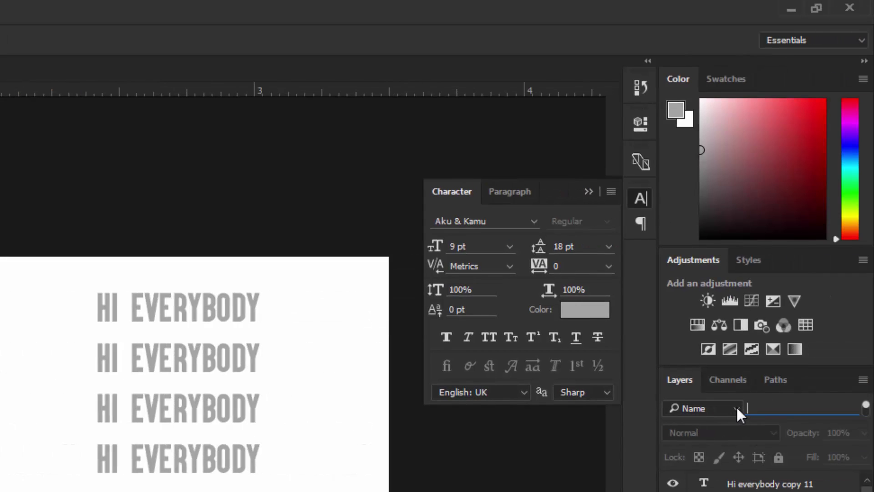
left_click(736, 406)
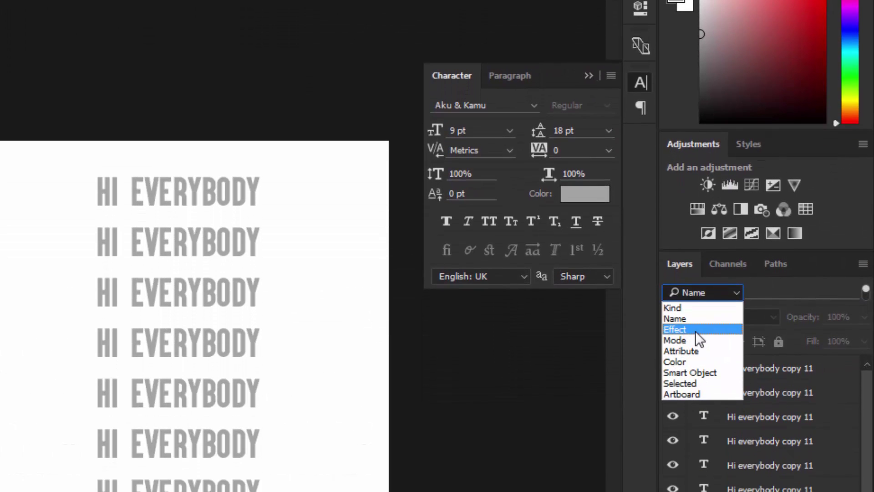
left_click(686, 308)
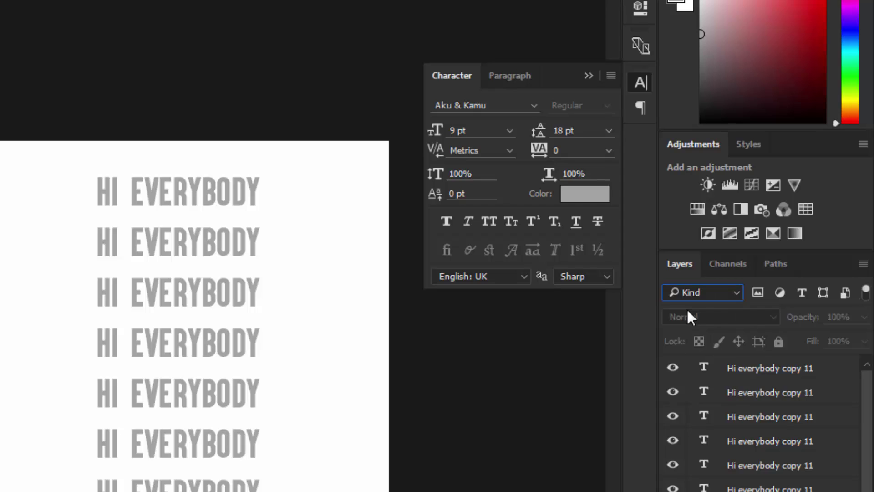
left_click(800, 294)
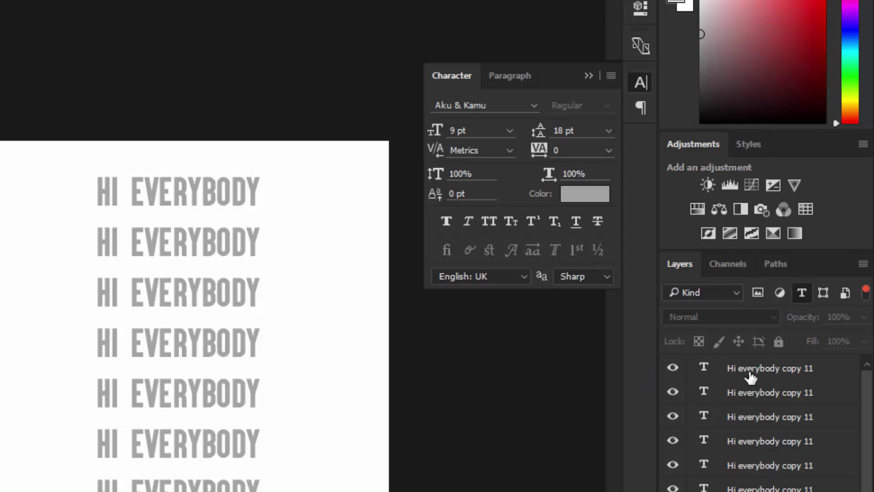
Select every HI EVERYBODY text layer from the top to the bottom of the list.
left_click(750, 374)
scroll(776, 477, "down", 5)
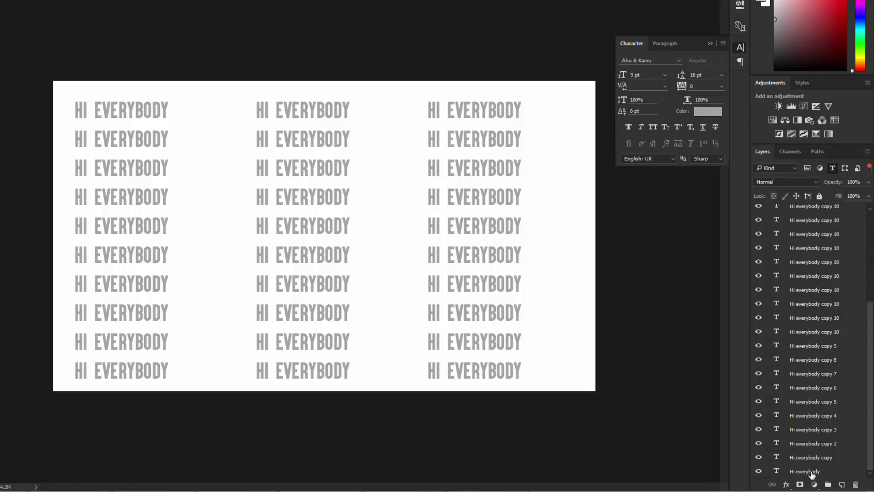
left_click(812, 474, "shift")
scroll(835, 335, "up", 5)
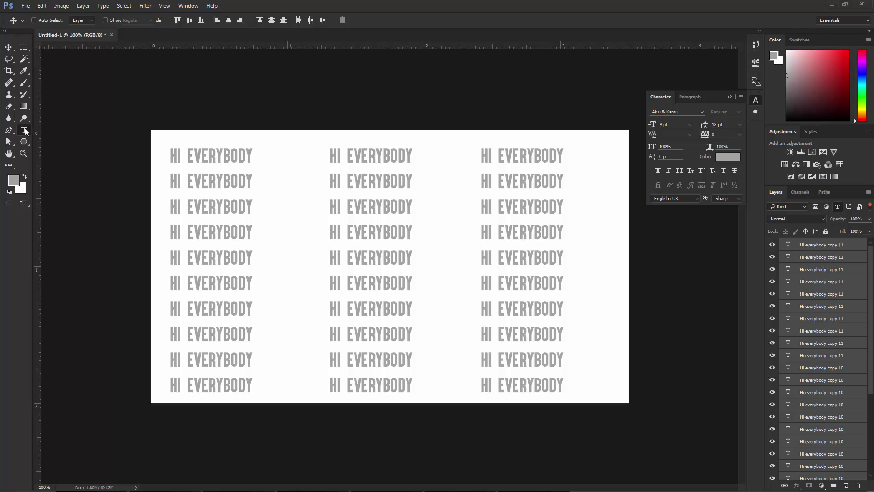
Set the selected text colour to red be1e2d.
left_click(24, 129)
left_click(318, 20)
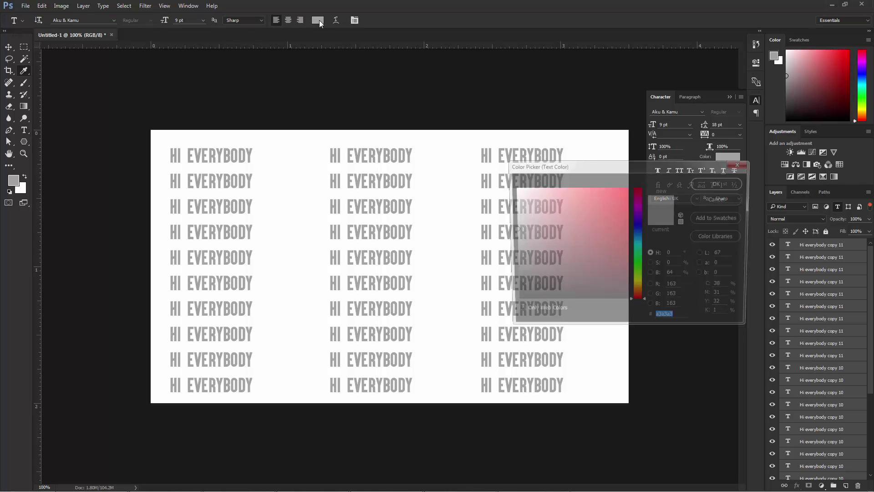
type("be1e2d")
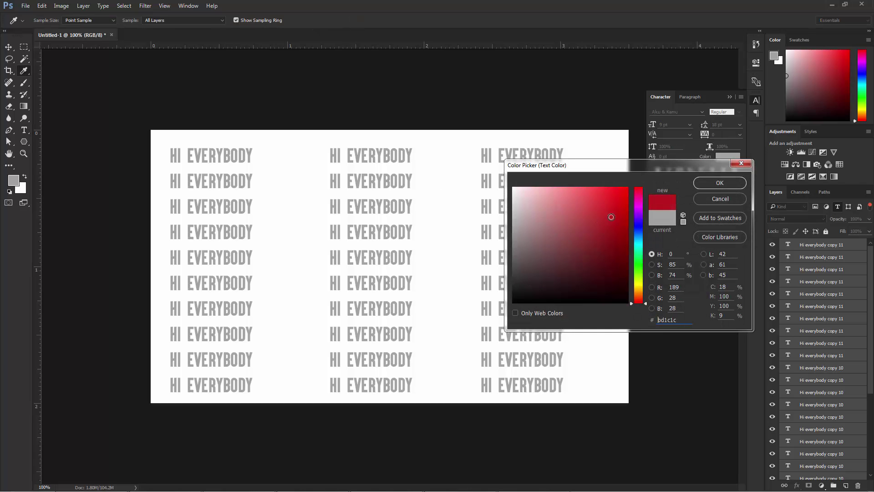
left_click(708, 182)
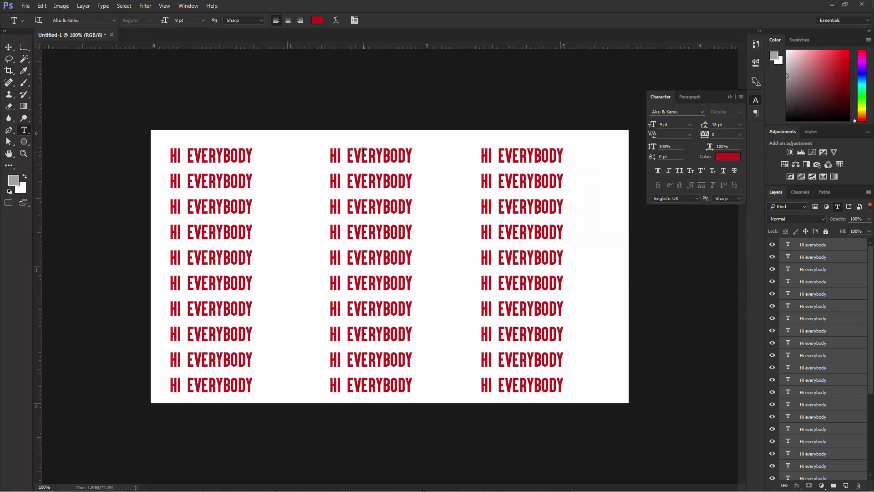
Change the text colour to an orange-gold shade.
left_click(318, 21)
left_click_drag(637, 259, 635, 290)
left_click(619, 255)
left_click(602, 223)
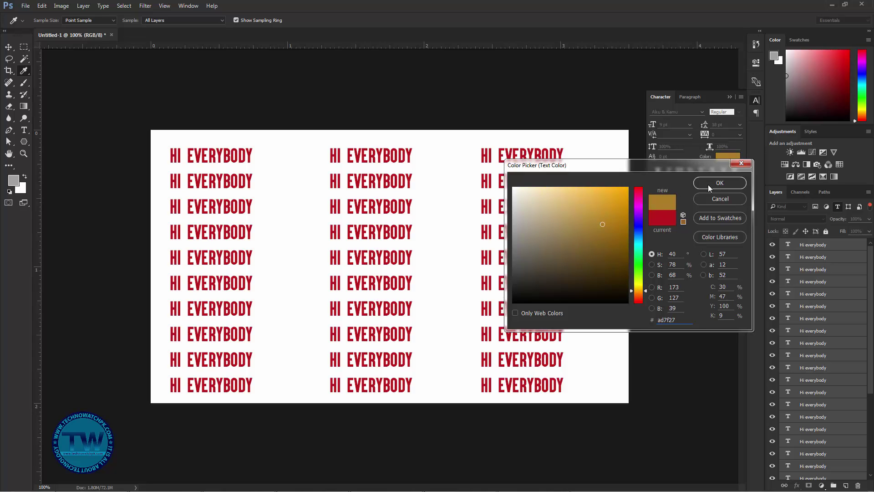
left_click(708, 184)
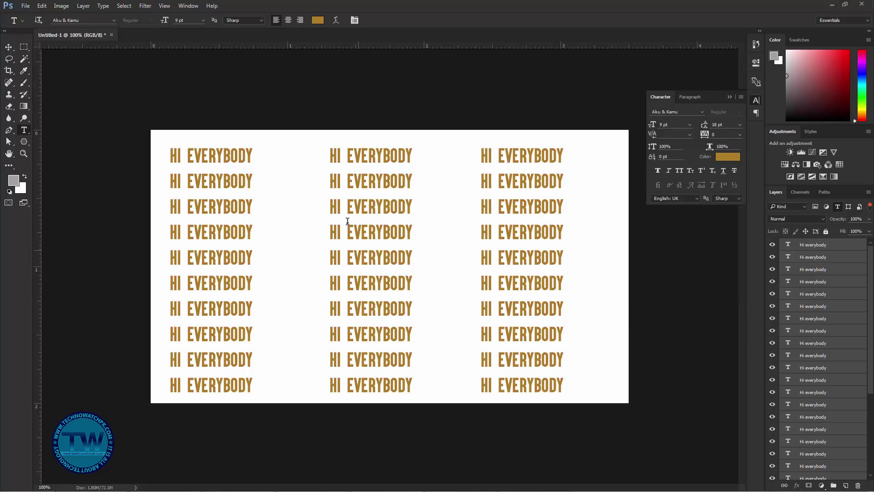
Change the text colour to bright green.
left_click(317, 20)
mouse_move(577, 228)
left_mouse_down()
mouse_move(520, 203)
mouse_move(514, 212)
mouse_move(525, 278)
mouse_move(558, 280)
left_mouse_up()
left_click(642, 264)
left_click(606, 205)
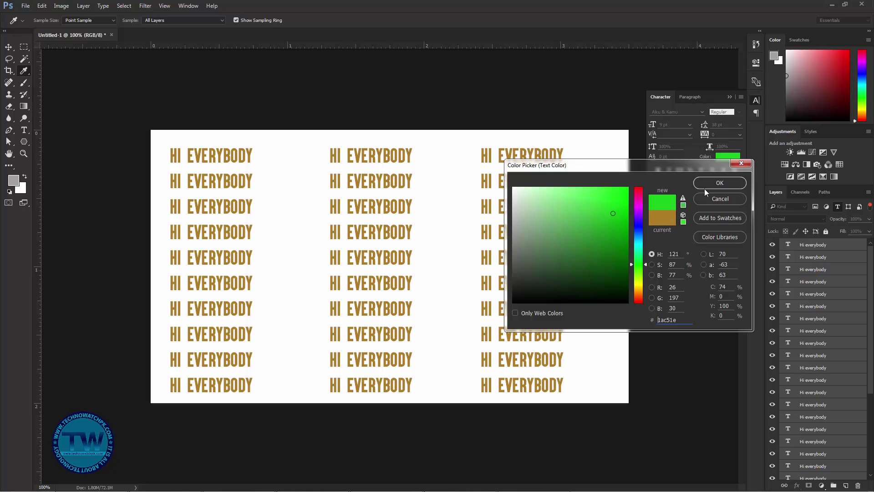
left_click(719, 182)
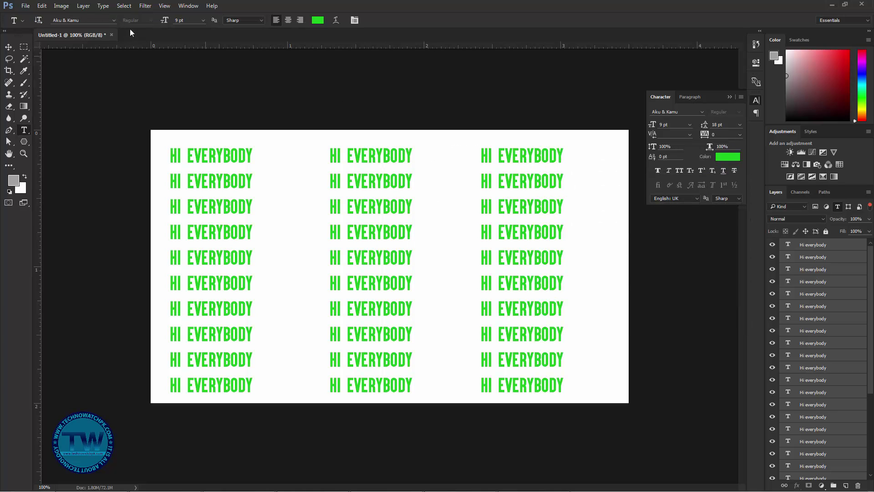
Apply the Aller Light font to all text, sizing it 7 pt then 12 pt.
left_click(111, 20)
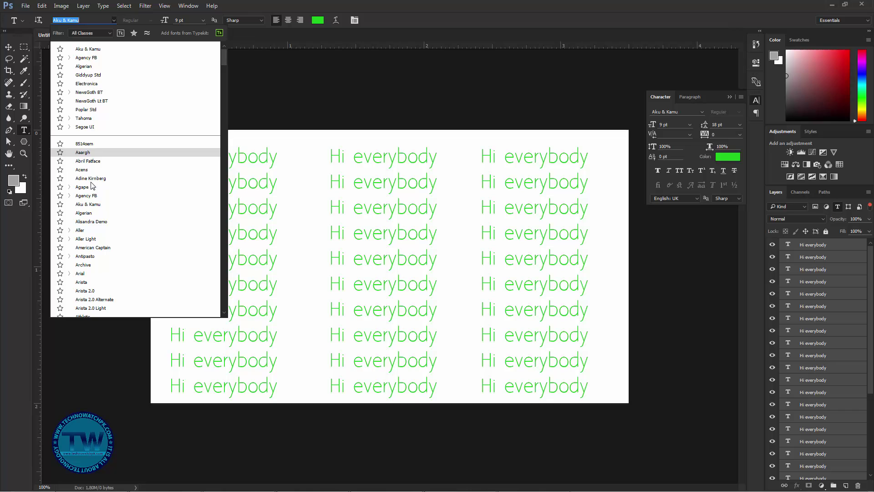
left_click(84, 238)
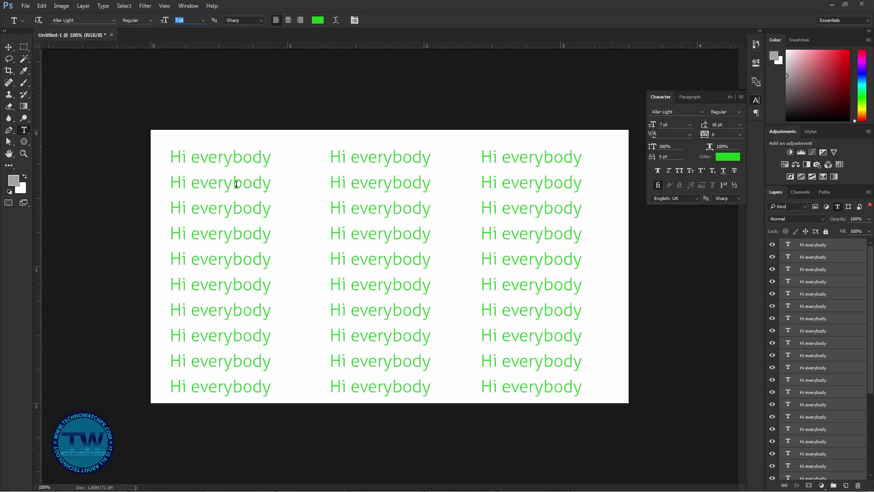
left_click(9, 47)
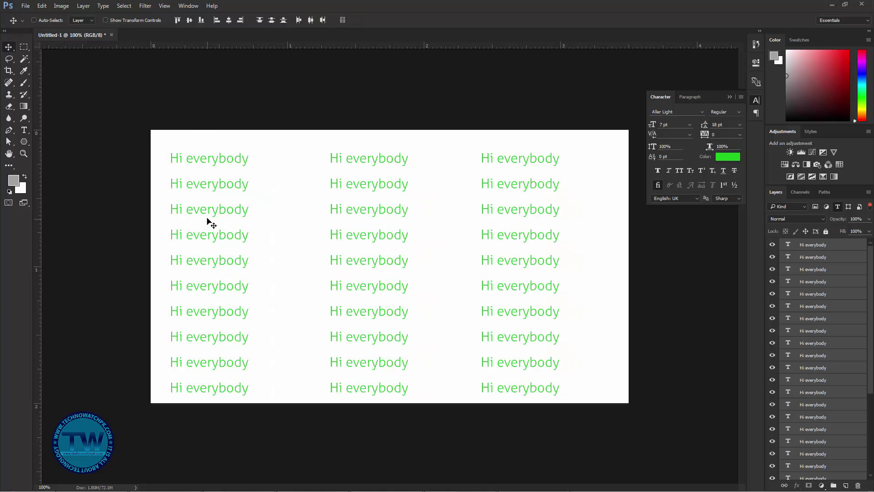
left_click(30, 128)
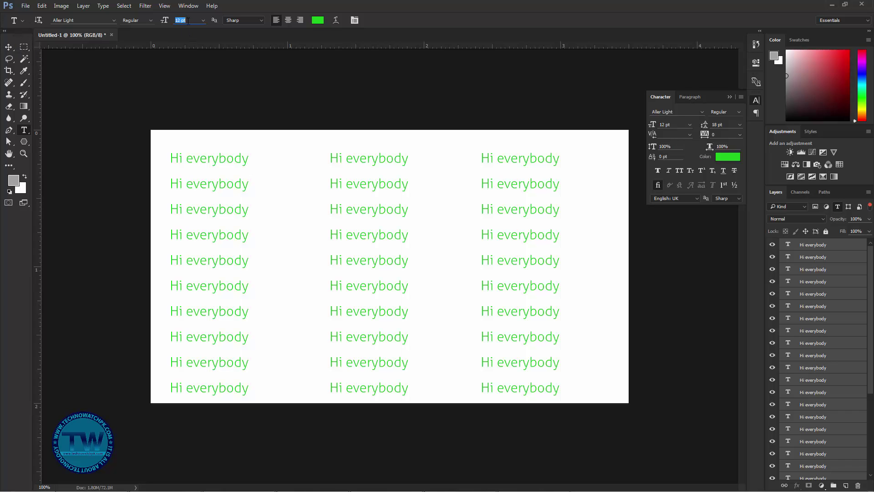
left_click(12, 47)
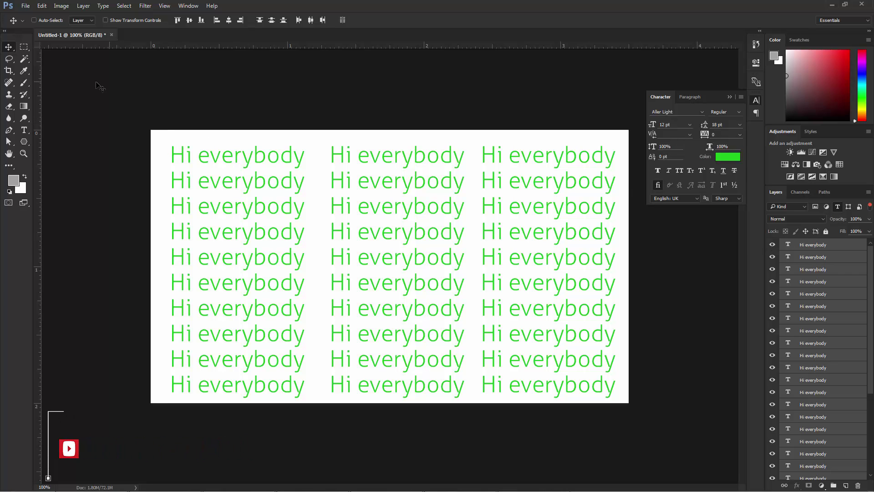
Turn on Auto-Select and delete all the text layers from the canvas.
left_click(34, 20)
left_click_drag(173, 116, 601, 425)
key("Delete")
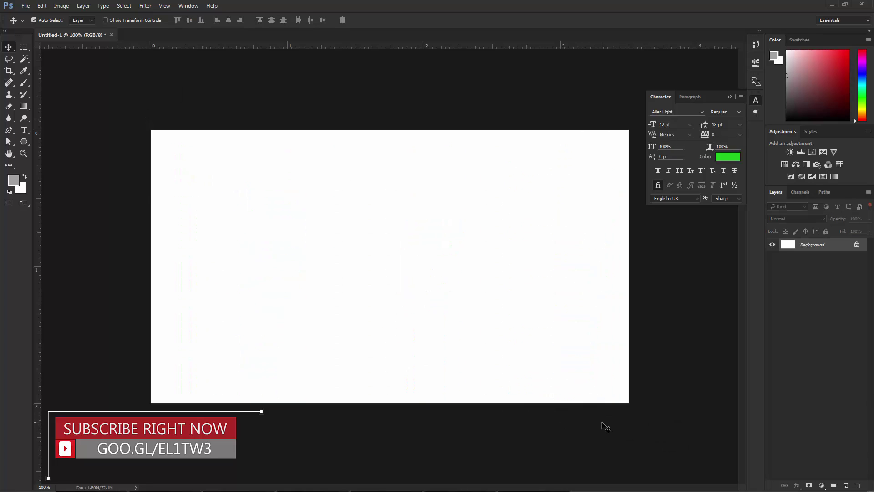
Draw three grey rectangles across the upper part of the canvas.
left_click(24, 141)
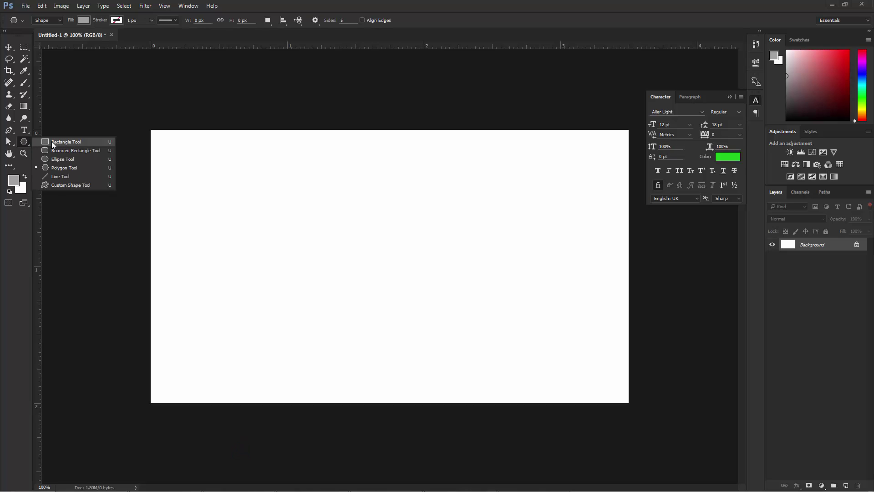
left_click(52, 143)
left_click_drag(204, 172, 226, 196)
left_click_drag(281, 165, 319, 204)
left_click_drag(374, 197, 409, 243)
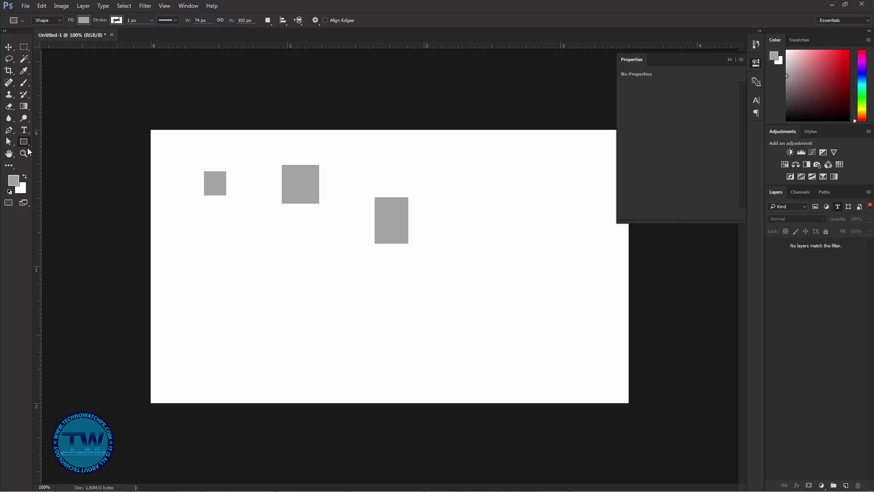
Draw grey rounded rectangles, one large central and one small on the right.
left_click(25, 144)
left_click(64, 152)
mouse_move(294, 263)
left_mouse_down()
mouse_move(332, 310)
mouse_move(434, 359)
left_mouse_up()
left_click_drag(493, 262, 520, 293)
Draw three grey pentagons at the lower-left, top centre and right.
right_click(25, 144)
left_click(100, 168)
left_click_drag(200, 308, 205, 279)
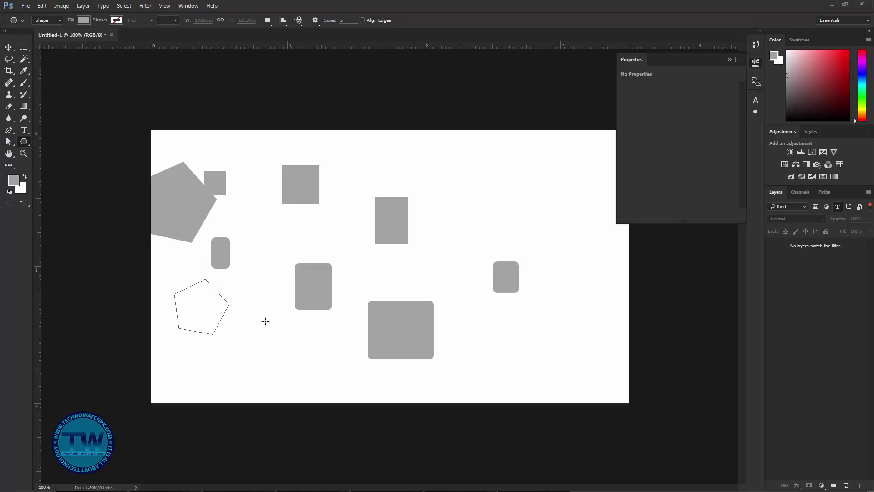
left_click_drag(480, 167, 480, 117)
left_click_drag(572, 230, 584, 260)
Reposition a pentagon, then marquee-select all the shape layers with the Move tool.
key("v")
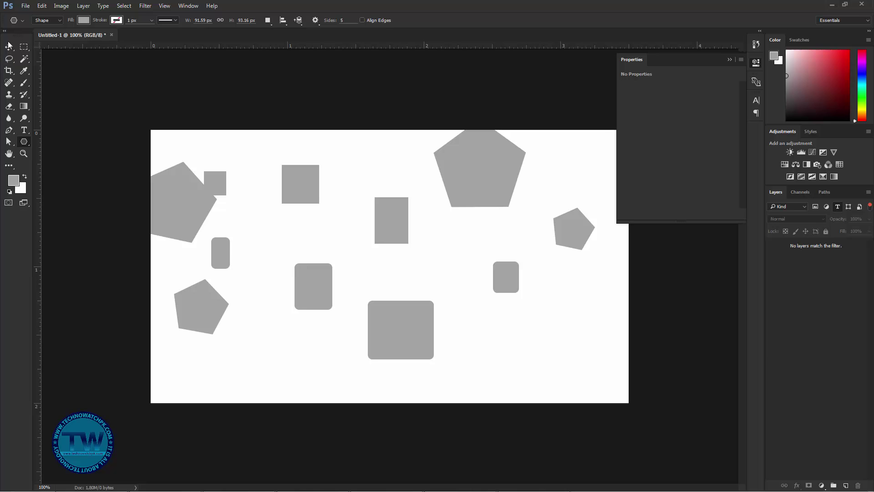
left_click_drag(191, 200, 282, 359)
left_click(390, 337)
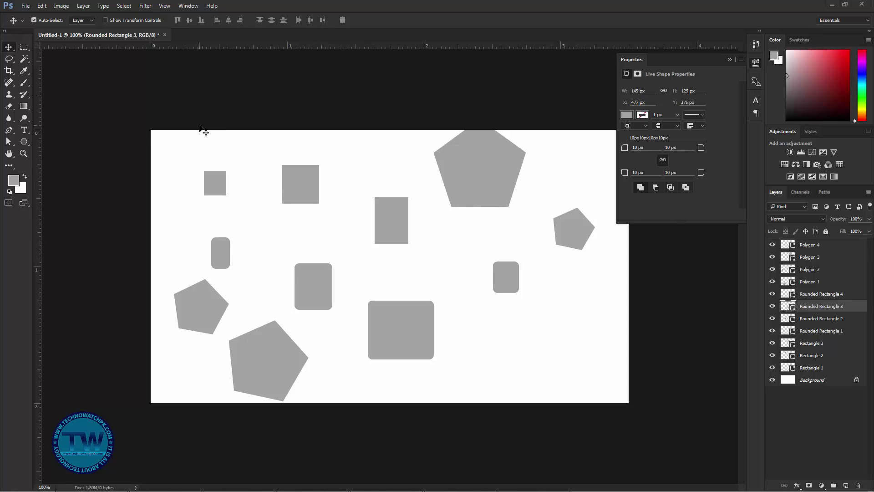
left_click_drag(107, 81, 635, 407)
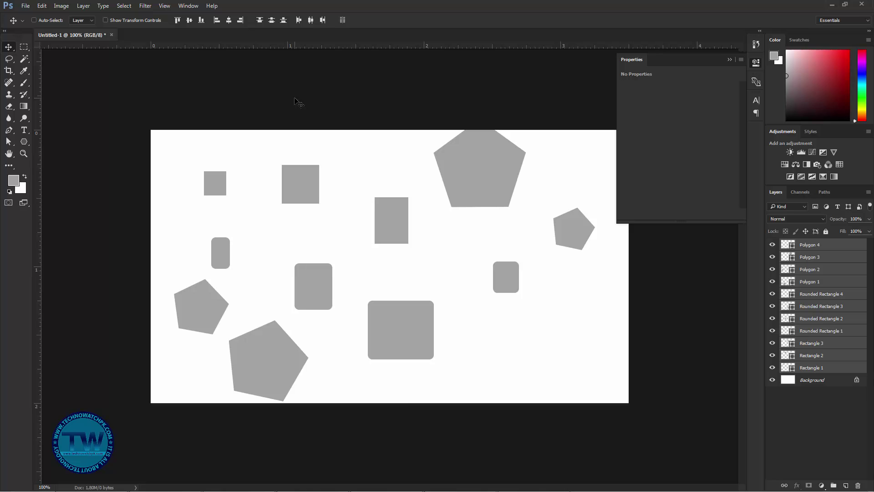
Group the shapes into Group 1, set Auto-Select to Group, nudge it right, and collapse it.
key("ctrl+g")
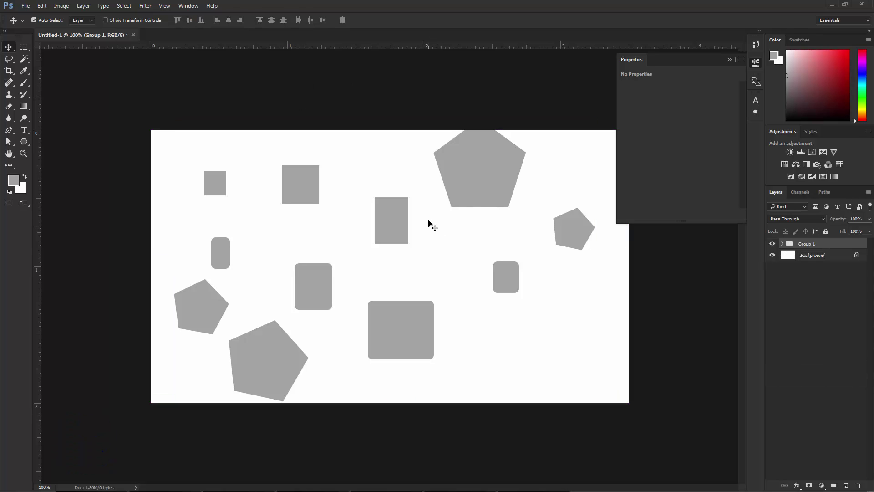
left_click_drag(482, 172, 457, 186)
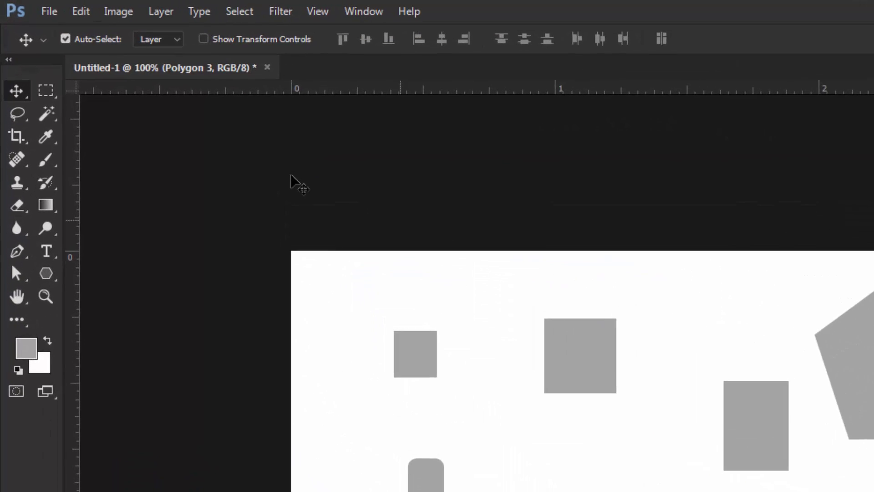
left_click(79, 47)
left_click(214, 55)
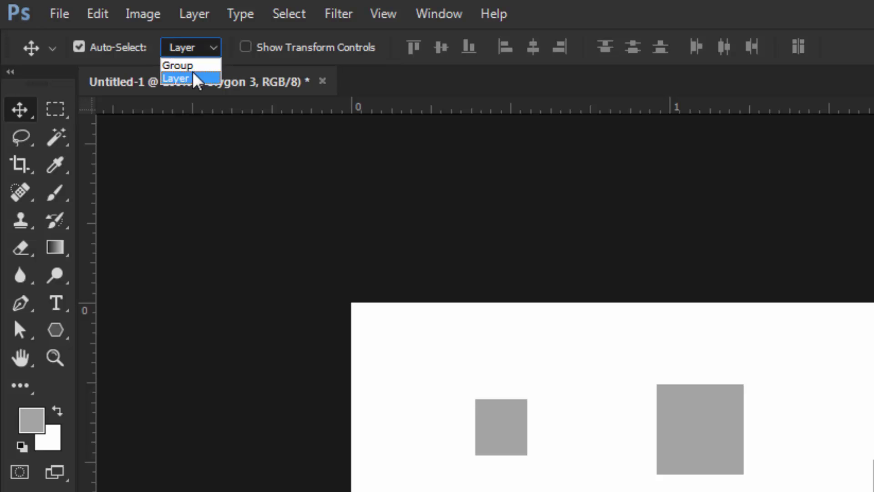
left_click(178, 65)
left_click_drag(471, 181, 493, 176)
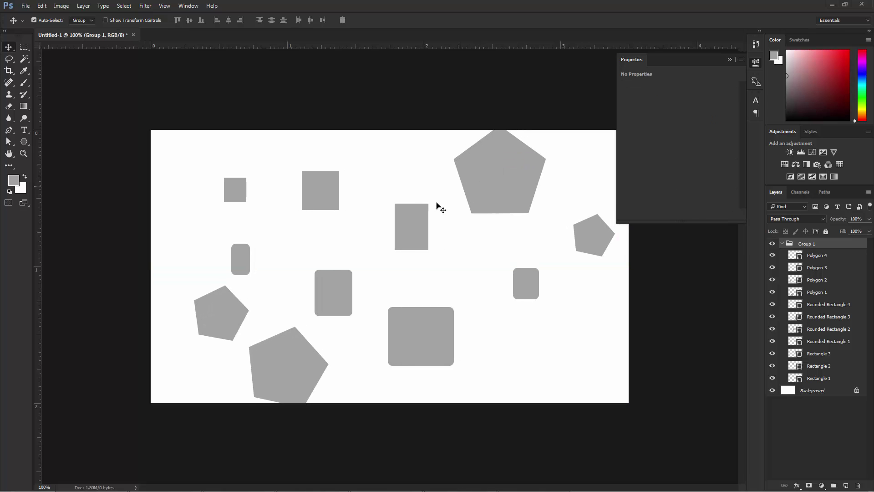
left_click(782, 244)
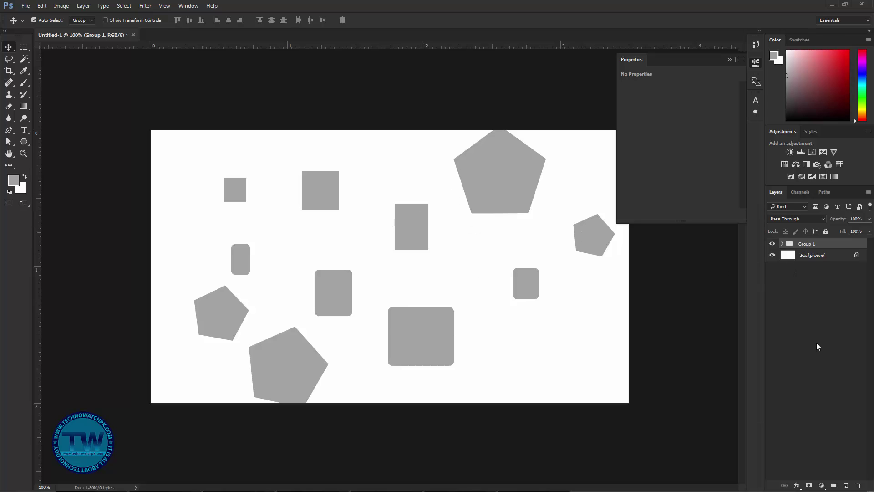
left_click(797, 484)
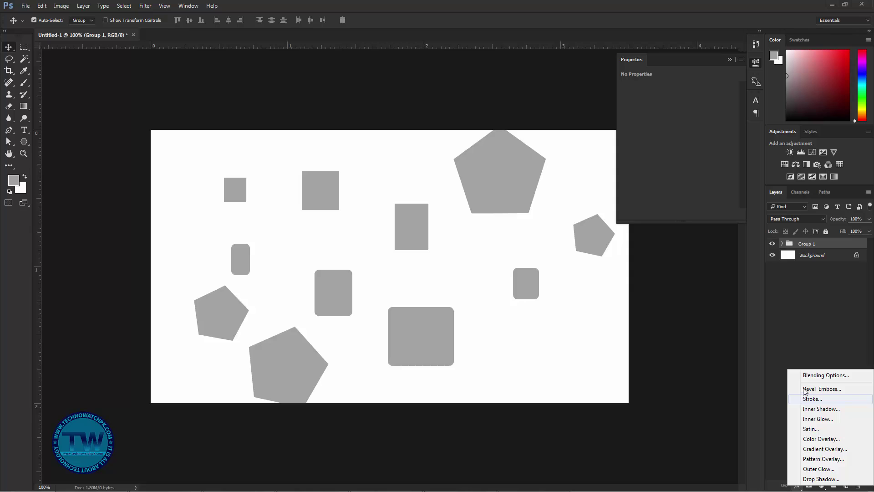
left_click(807, 360)
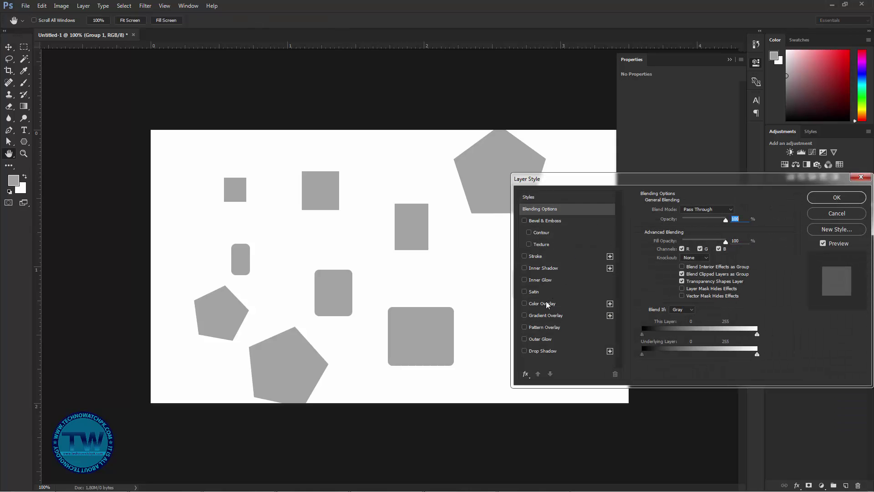
left_click(547, 303)
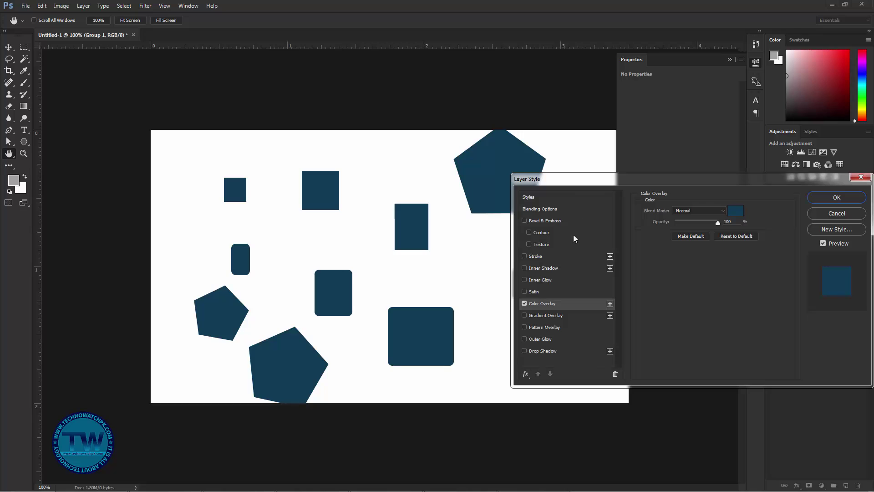
left_click(741, 212)
left_click_drag(613, 241, 572, 239)
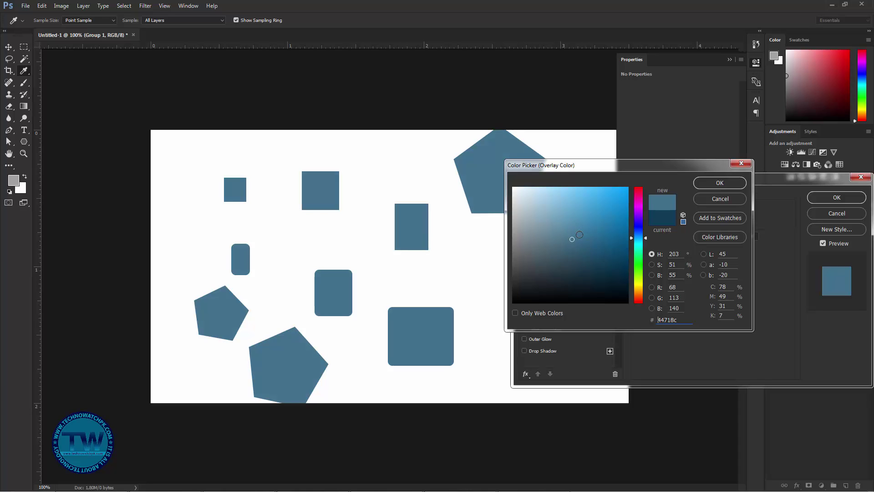
left_click(741, 198)
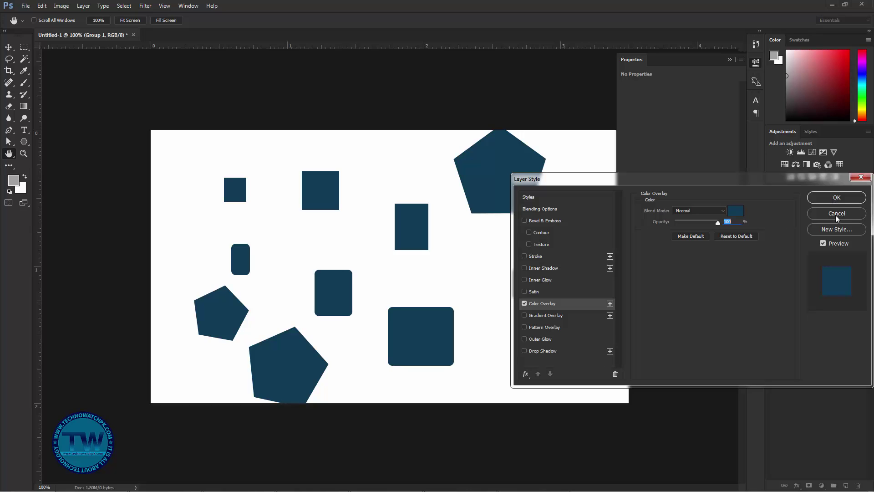
left_click(831, 213)
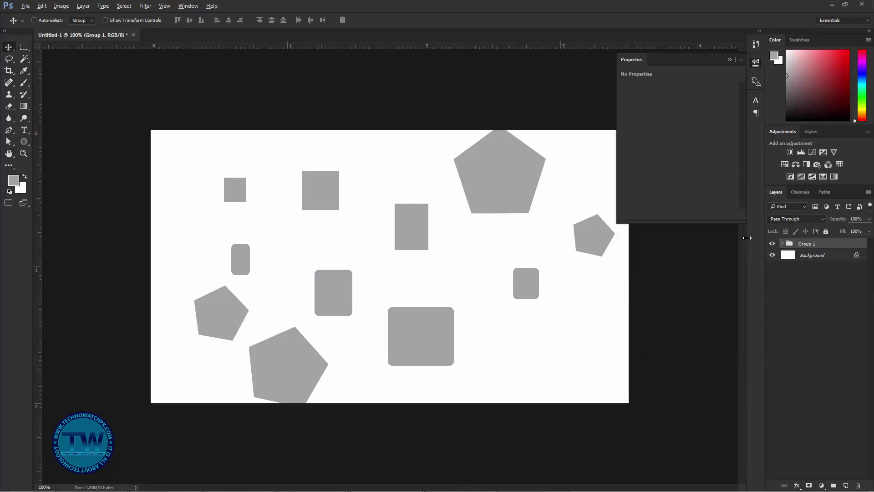
Move all shapes about 44 px left and 14 px up, then ungroup Group 1.
key("ctrl")
key("ctrl")
left_click_drag(476, 155, 456, 149)
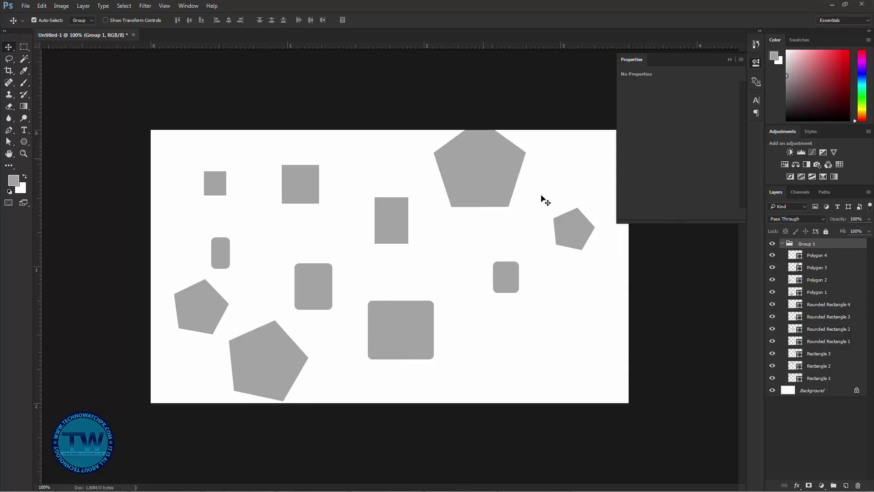
key("ctrl+shift+g")
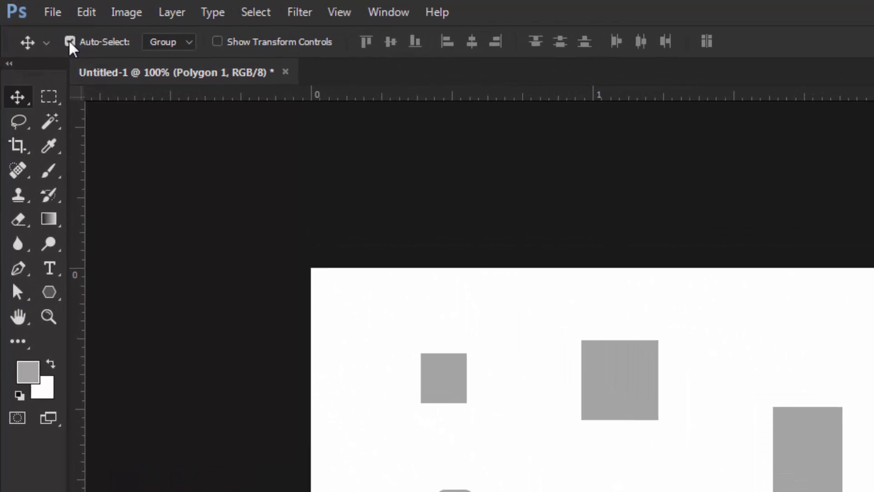
Filter layers by Kind to show only shape layers, then select Polygon 4.
left_click(69, 43)
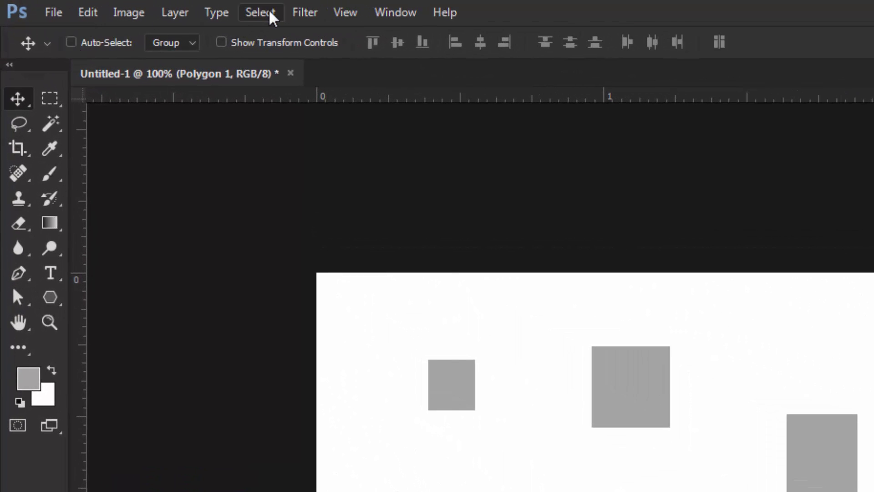
left_click(256, 12)
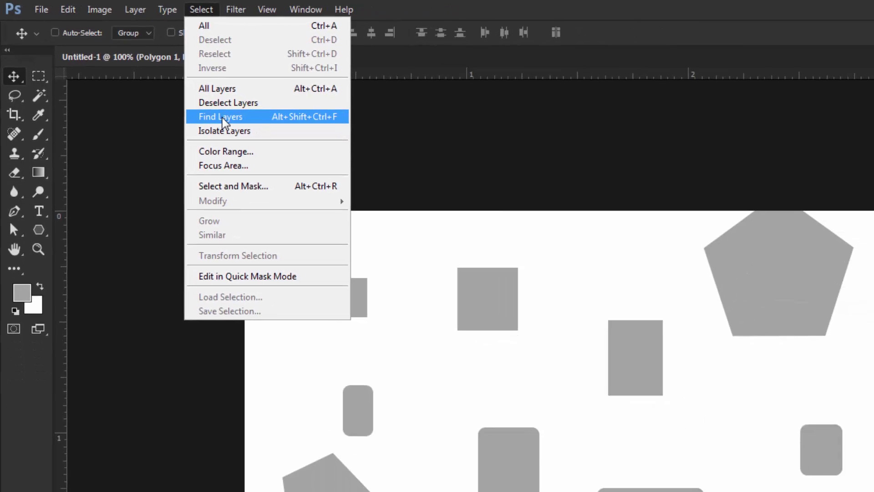
left_click(223, 119)
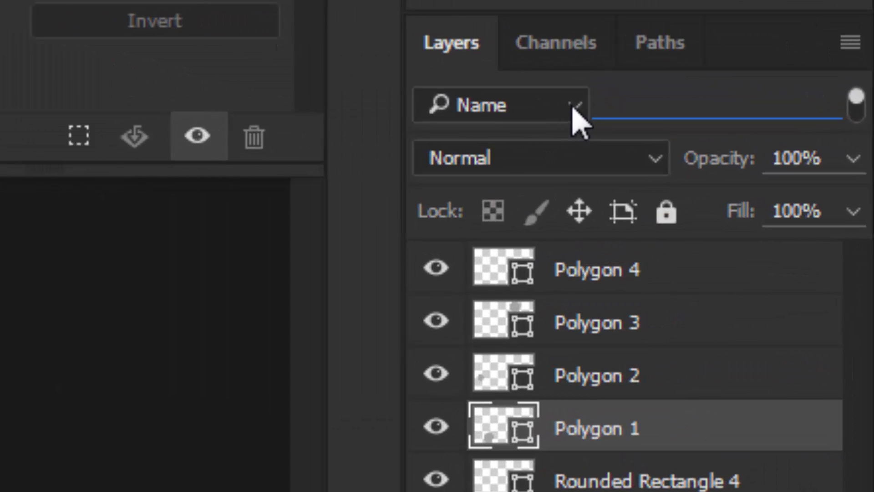
left_click(805, 208)
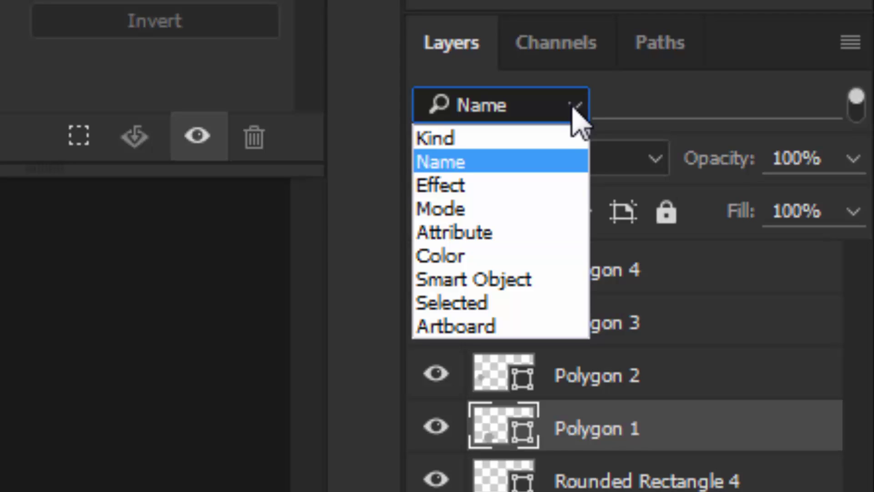
left_click(513, 142)
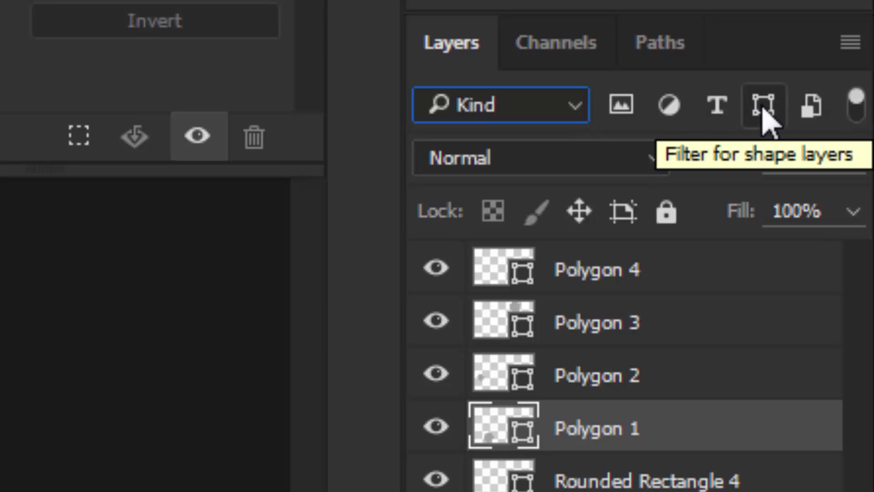
left_click(768, 120)
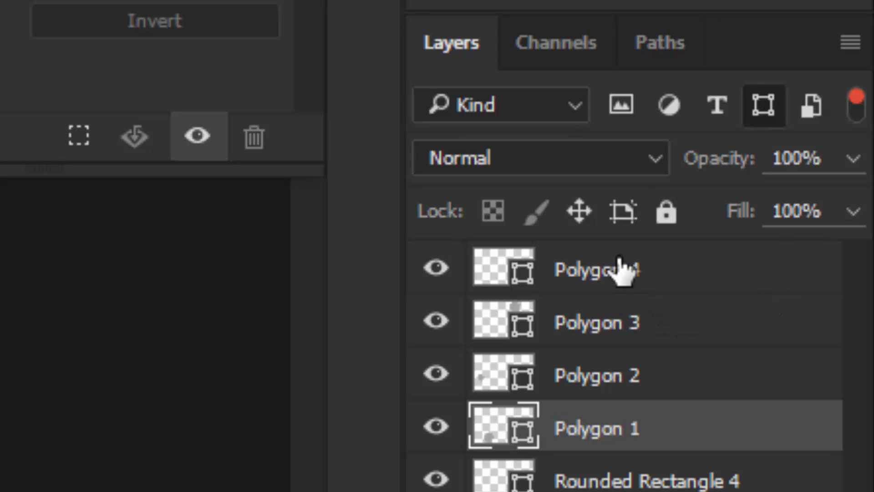
left_click(604, 273)
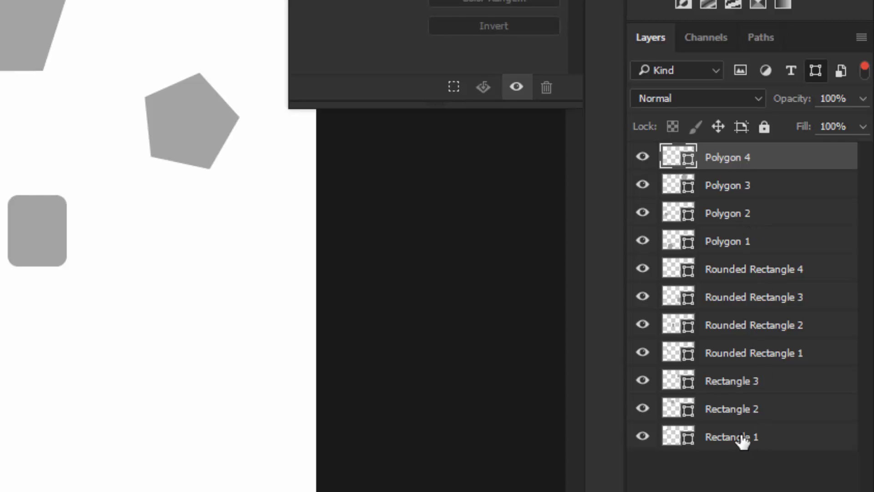
Select all eleven shape layers and set their fill to dark red 791111.
left_click(736, 438, "shift")
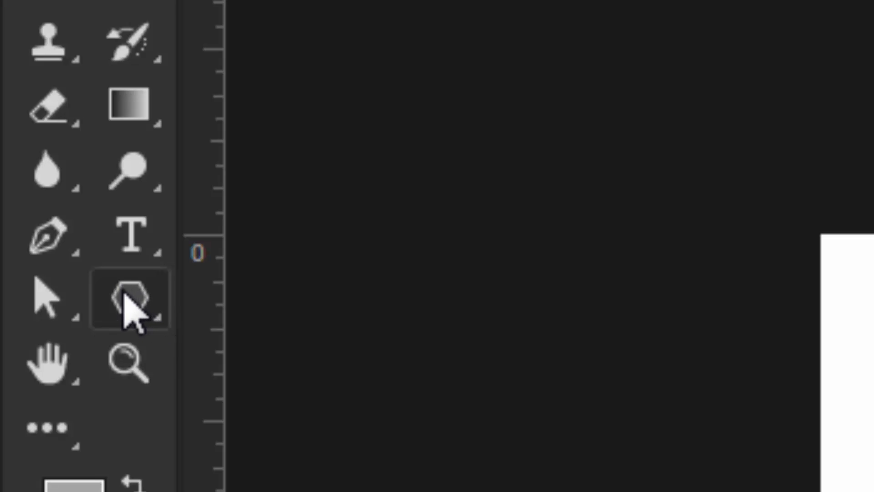
left_click(127, 294)
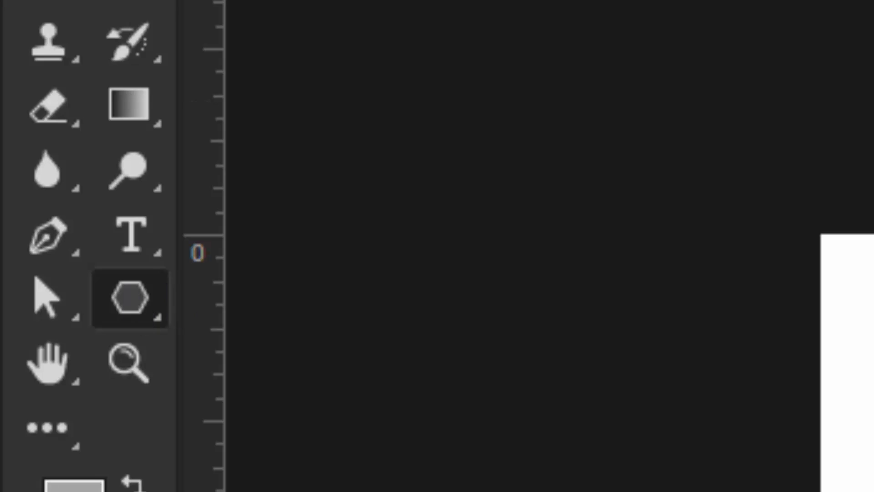
left_click(251, 64)
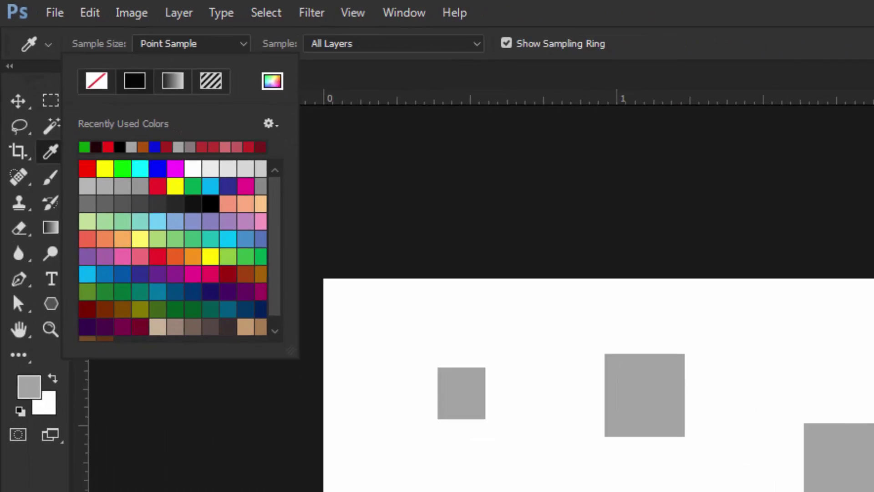
left_click(272, 81)
left_click(873, 491)
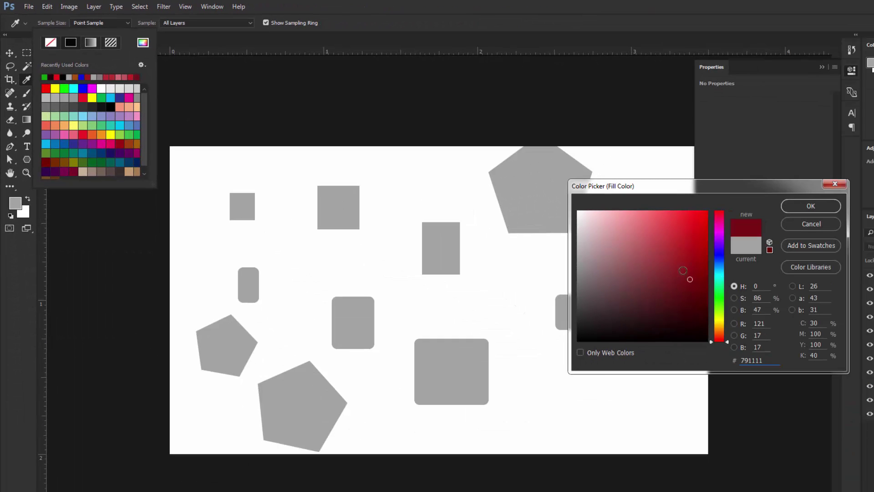
left_click(810, 208)
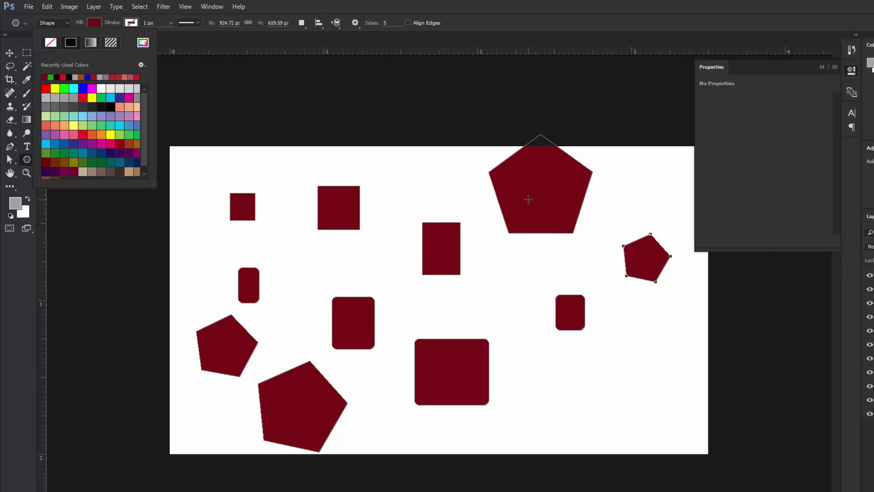
Try near-black, orange, red and dark grey fills before settling on magenta.
left_click(92, 107)
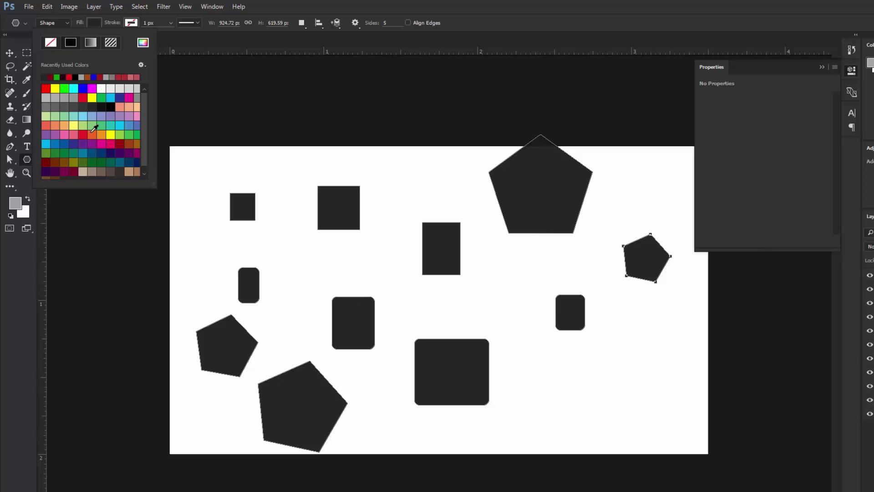
left_click(92, 135)
left_click(82, 135)
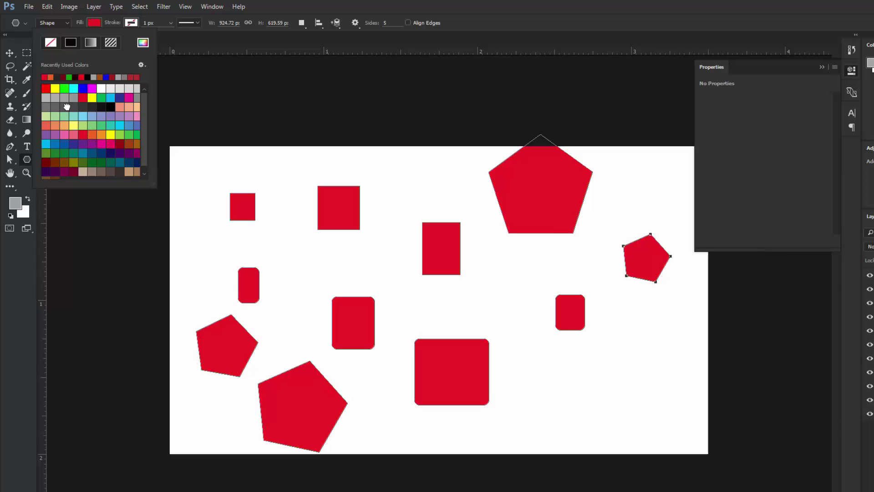
left_click(65, 107)
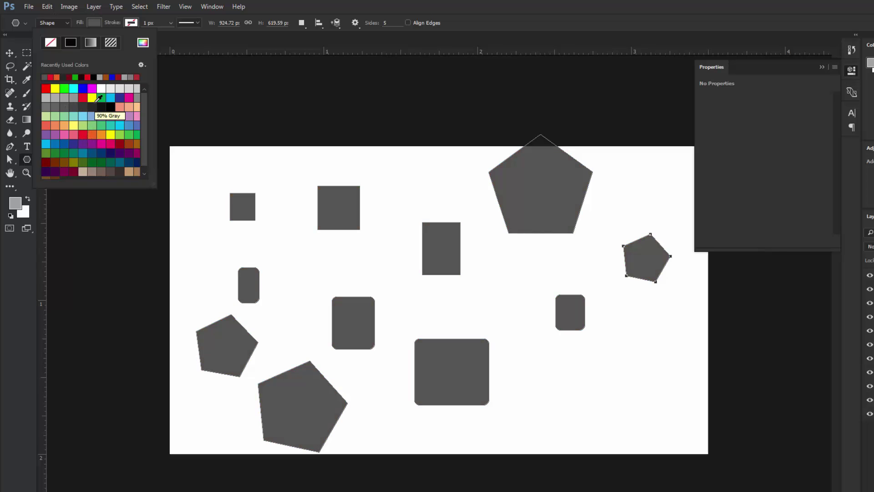
left_click(92, 89)
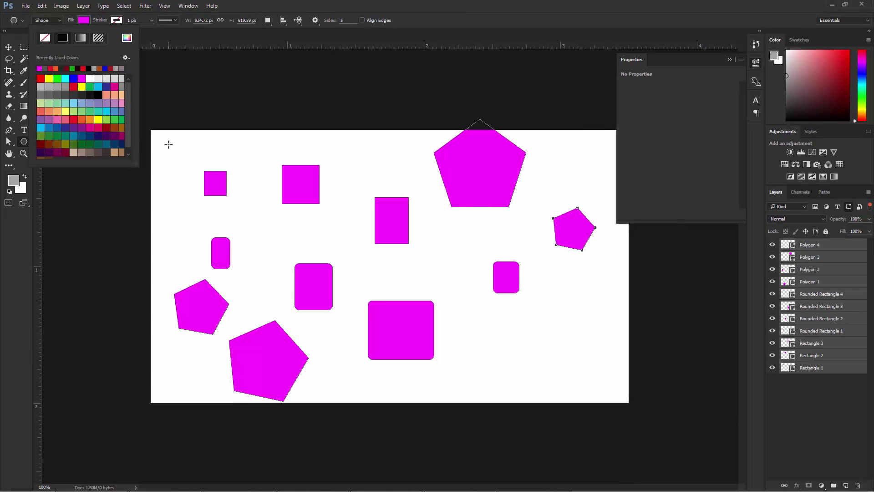